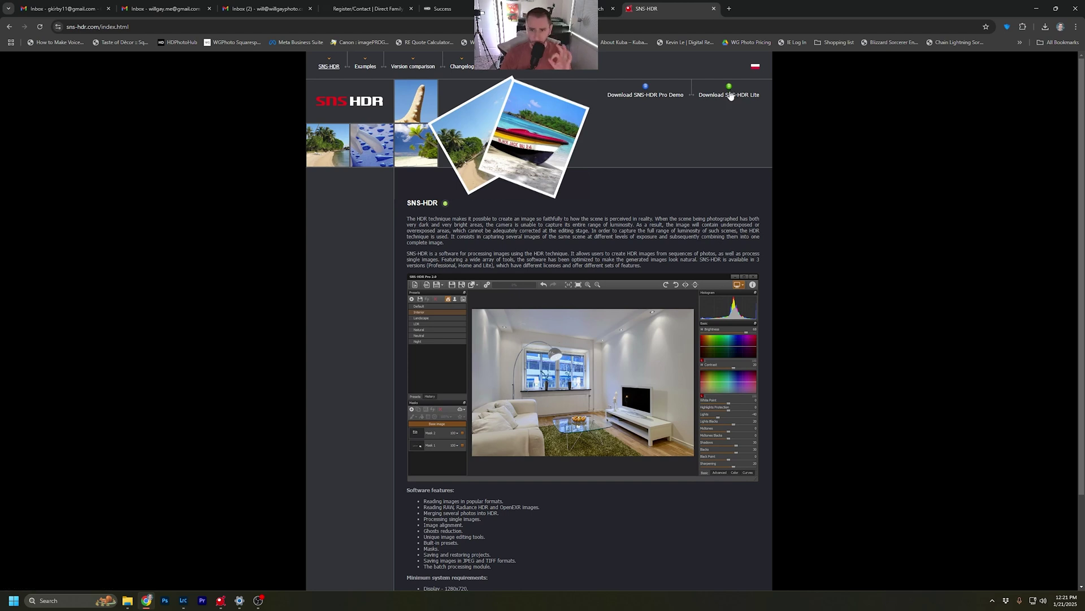
Review the Lite/Home/Professional comparison table, noting that batch processing is Professional-only.
{"action": "left_click", "coordinate": [411, 66]}
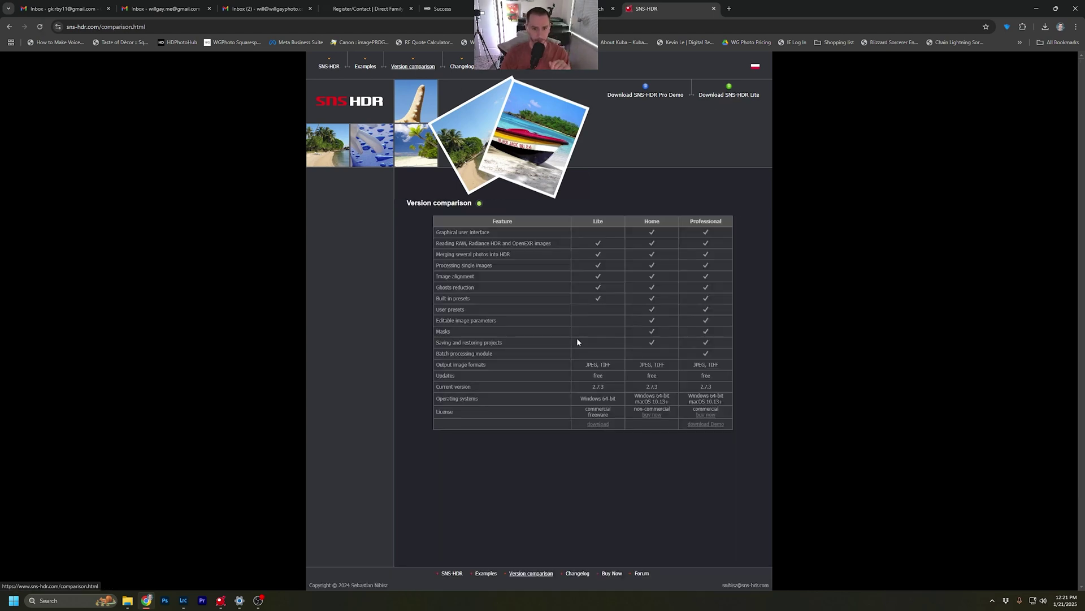
{"action": "left_click_drag", "start_coordinate": [576, 398], "coordinate": [619, 398]}
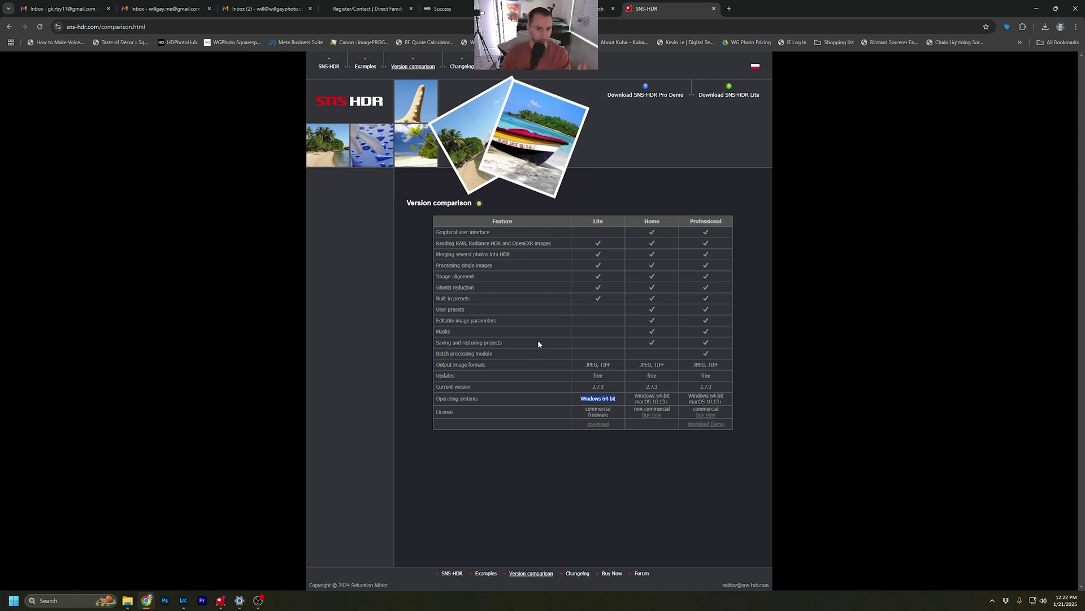
{"action": "double_click", "coordinate": [705, 353]}
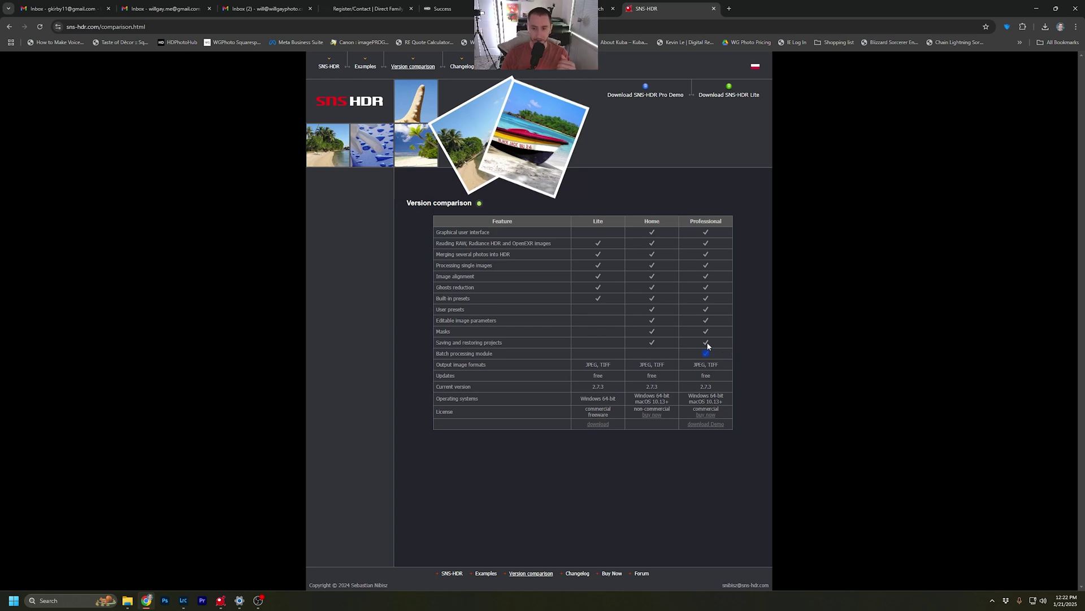
View the Buy Now page with the €85 Professional license, then move on to Examples.
{"action": "left_click", "coordinate": [707, 415]}
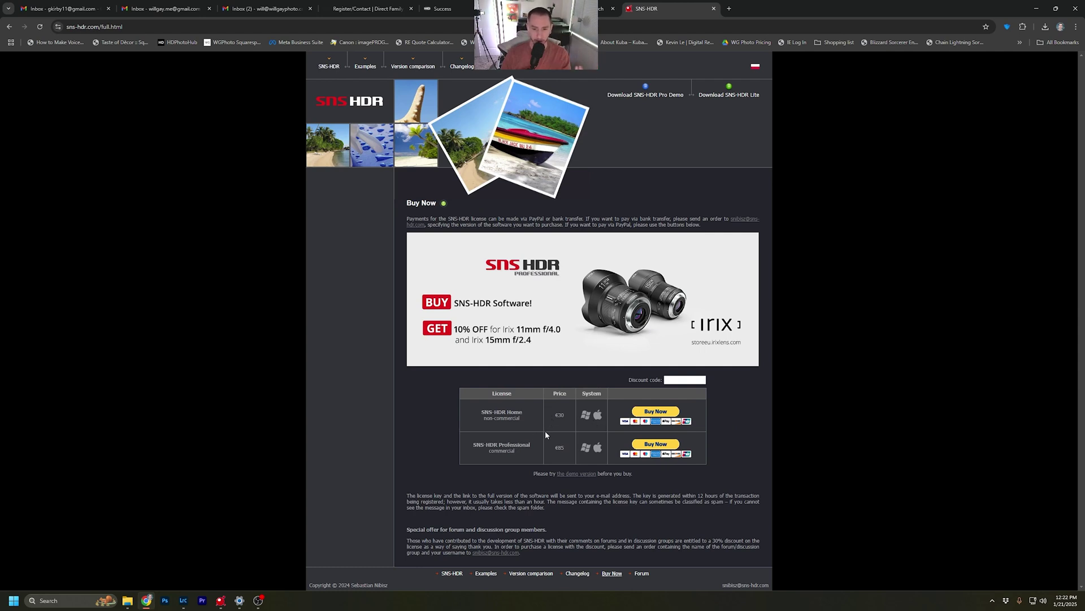
{"action": "double_click", "coordinate": [562, 447]}
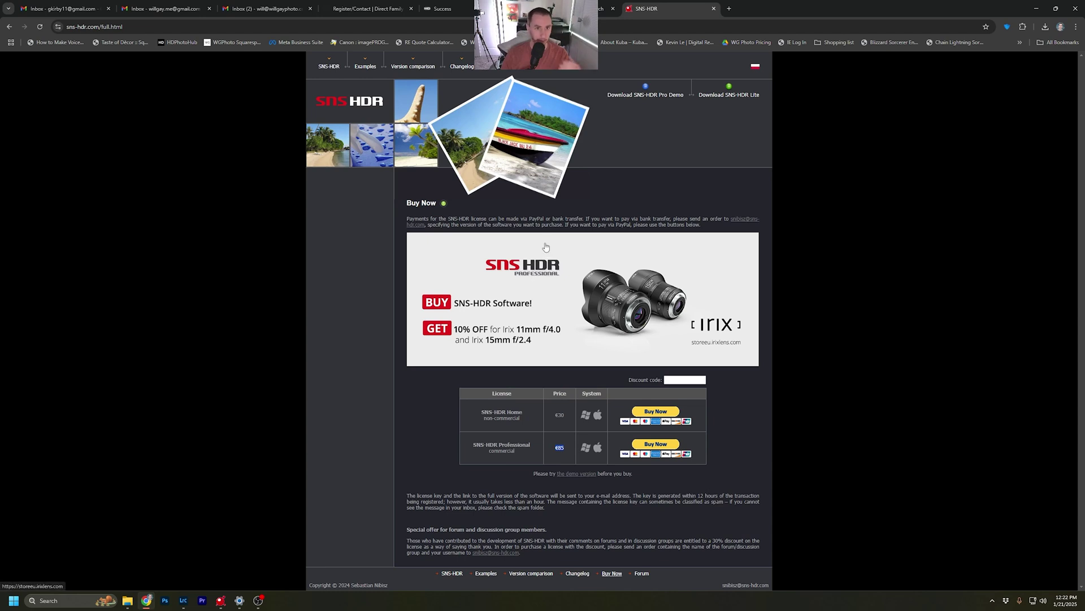
{"action": "left_click", "coordinate": [365, 66]}
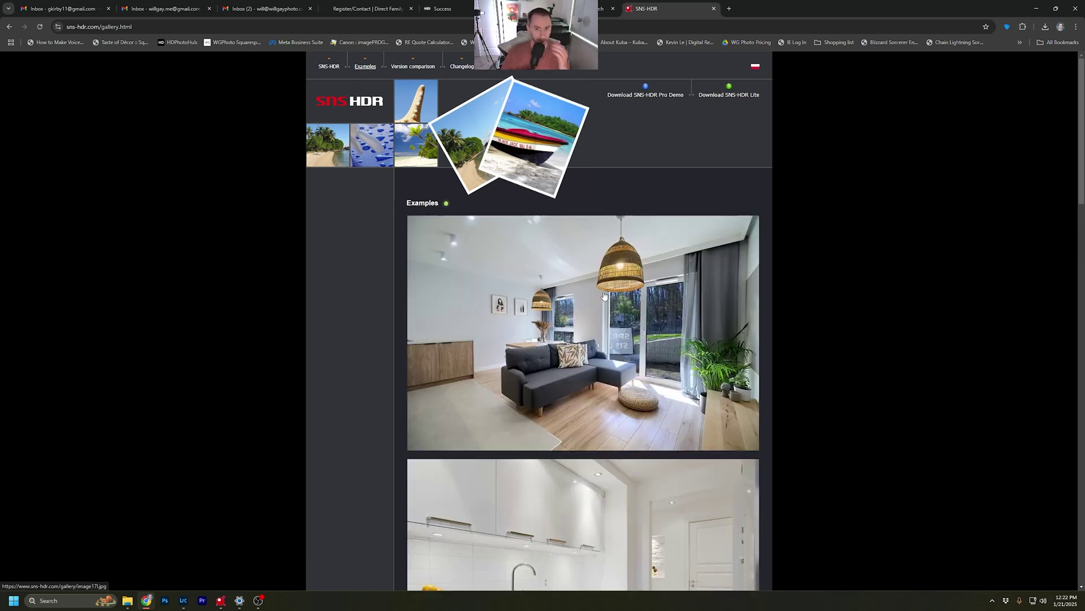
Scroll through the sample HDR interiors and landscapes and back up to the top.
{"action": "scroll", "coordinate": [599, 279], "scroll_direction": "down", "scroll_amount": 4}
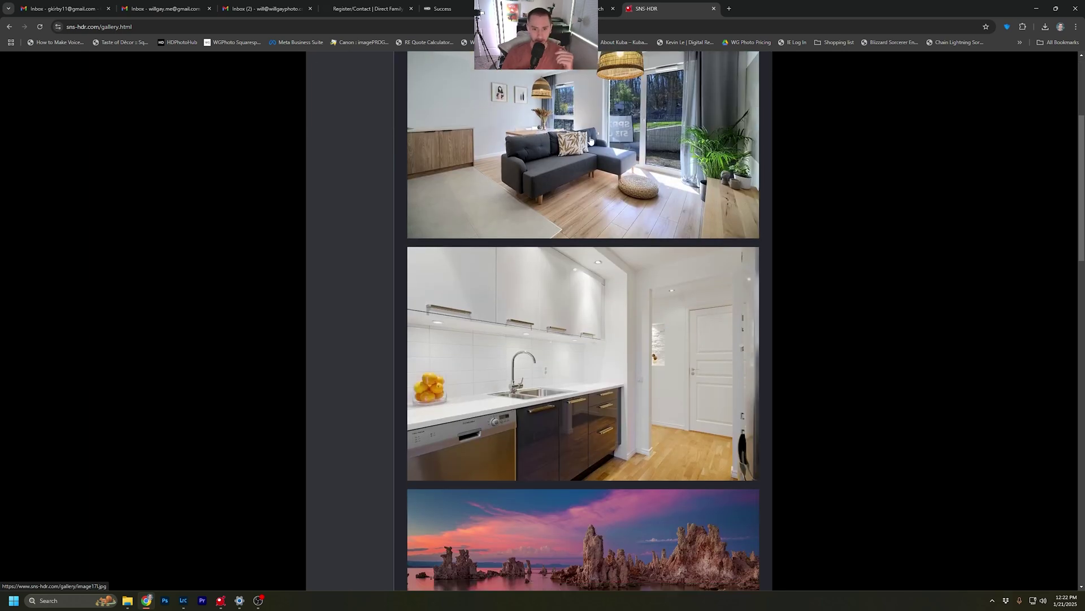
{"action": "scroll", "coordinate": [609, 150], "scroll_direction": "down", "scroll_amount": 2}
{"action": "scroll", "coordinate": [560, 204], "scroll_direction": "down", "scroll_amount": 4}
{"action": "scroll", "coordinate": [571, 237], "scroll_direction": "down", "scroll_amount": 5}
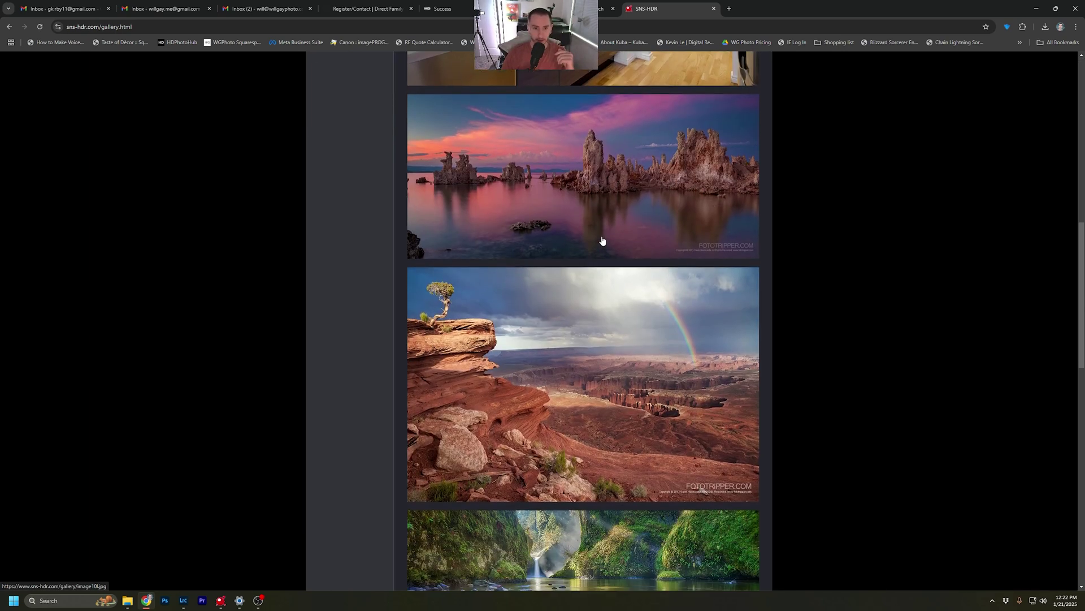
{"action": "scroll", "coordinate": [582, 278], "scroll_direction": "down", "scroll_amount": 3}
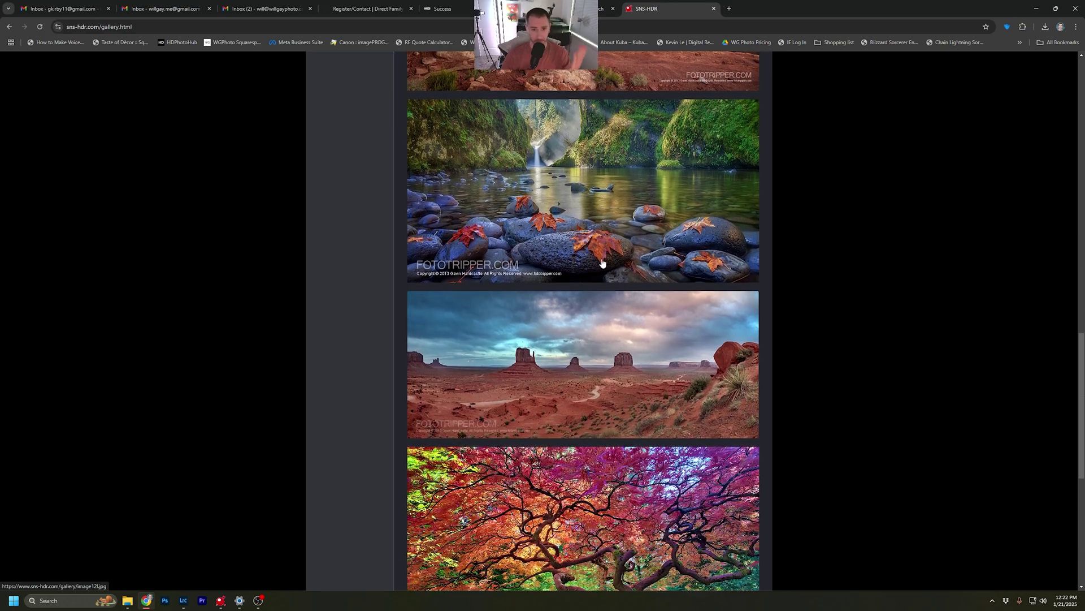
{"action": "scroll", "coordinate": [617, 263], "scroll_direction": "down", "scroll_amount": 4}
{"action": "scroll", "coordinate": [617, 263], "scroll_direction": "down", "scroll_amount": 3}
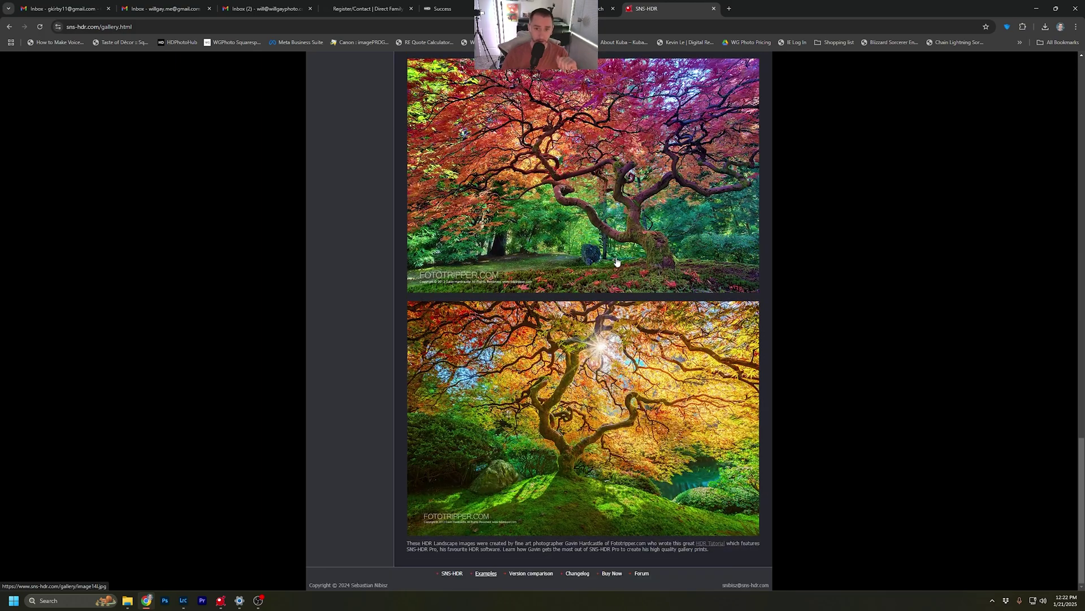
{"action": "scroll", "coordinate": [617, 254], "scroll_direction": "up", "scroll_amount": 15}
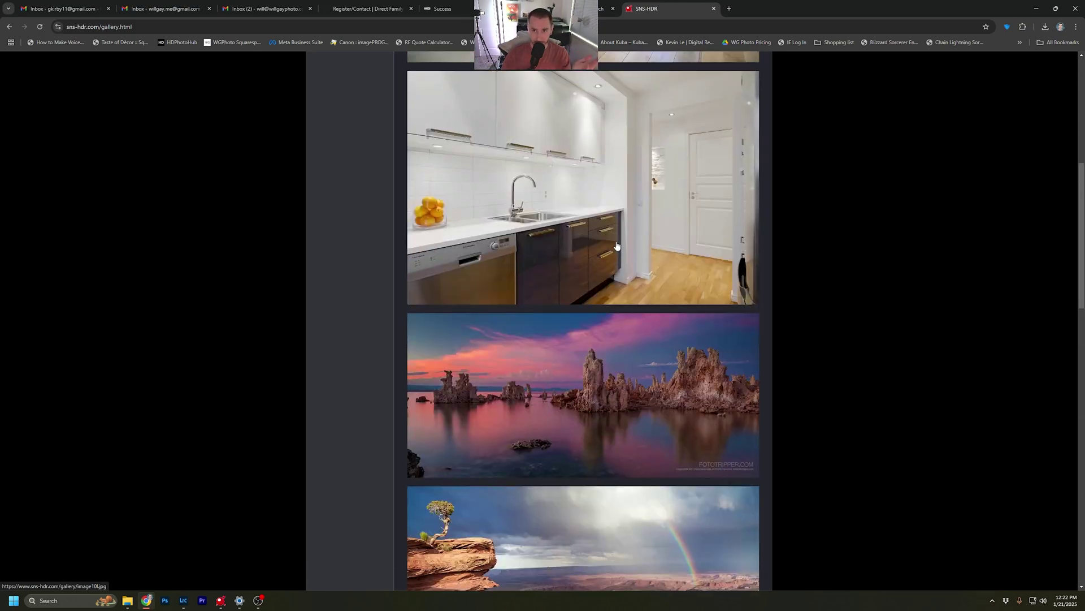
{"action": "scroll", "coordinate": [617, 245], "scroll_direction": "up", "scroll_amount": 7}
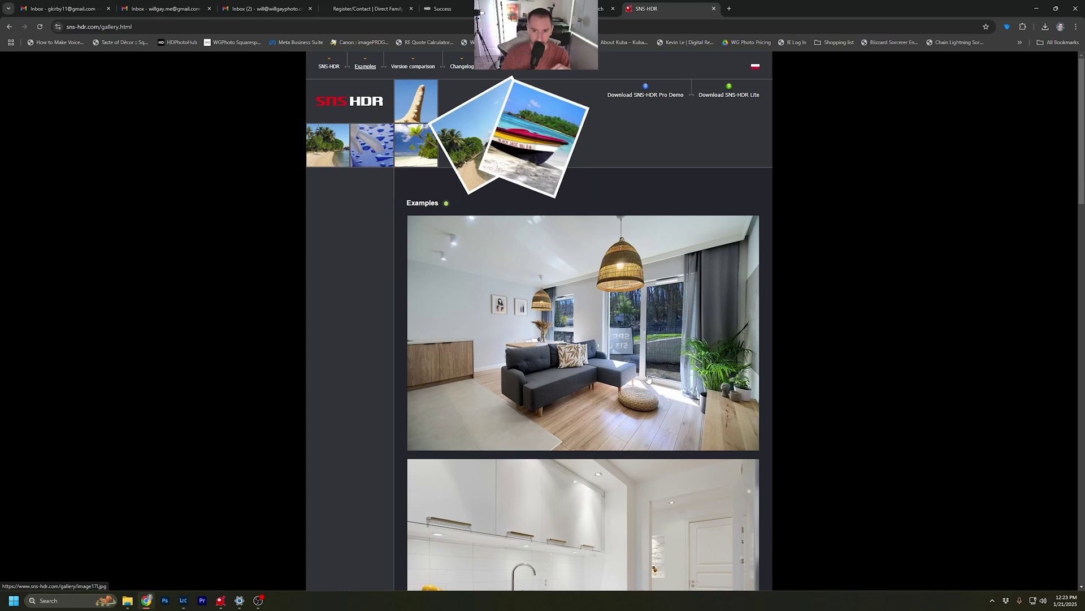
{"action": "scroll", "coordinate": [640, 359], "scroll_direction": "down", "scroll_amount": 4}
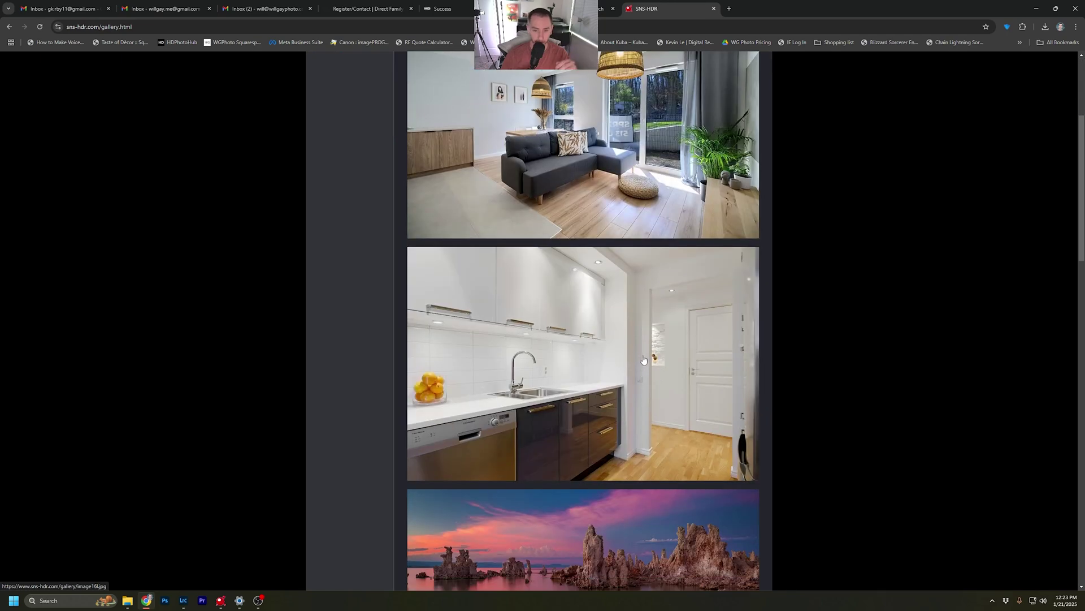
{"action": "scroll", "coordinate": [565, 296], "scroll_direction": "up", "scroll_amount": 4}
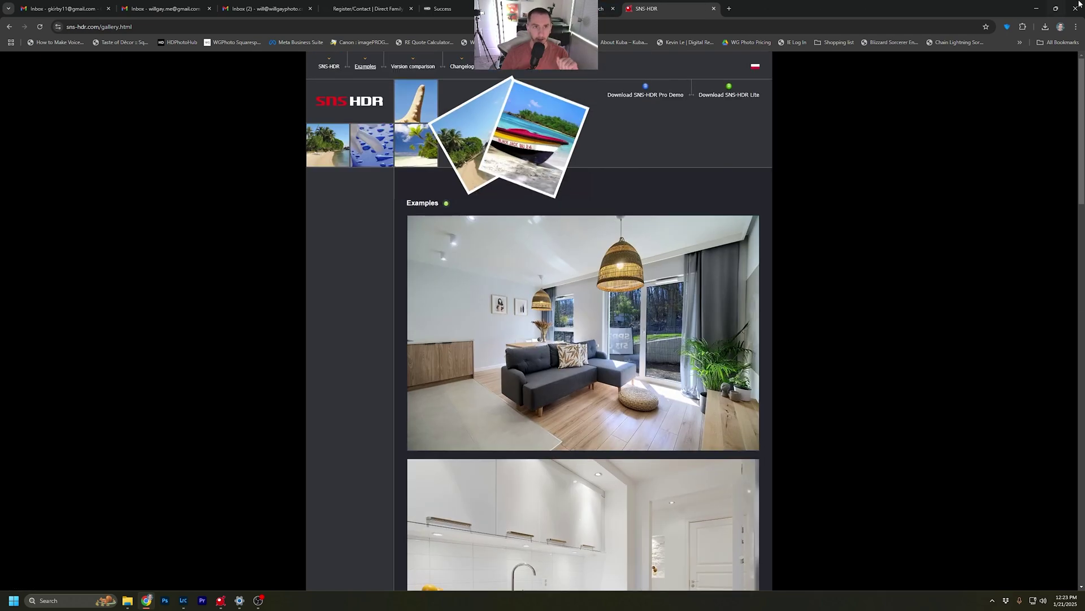
{"action": "left_click", "coordinate": [184, 601]}
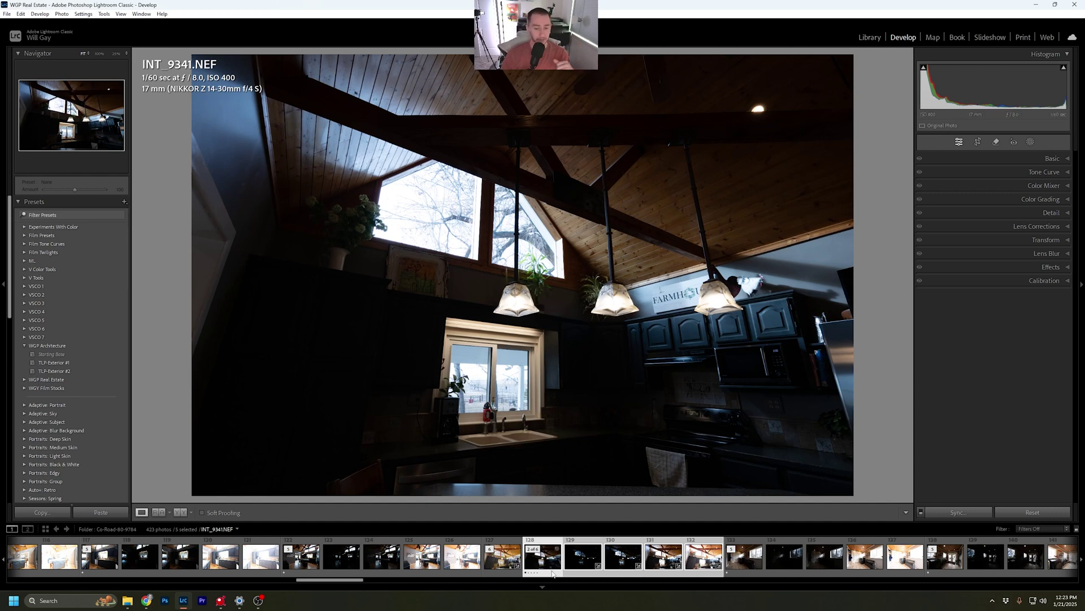
Inspect the INT_9341–INT_9345 brackets in Develop with the Basic panel expanded.
{"action": "left_click", "coordinate": [585, 564]}
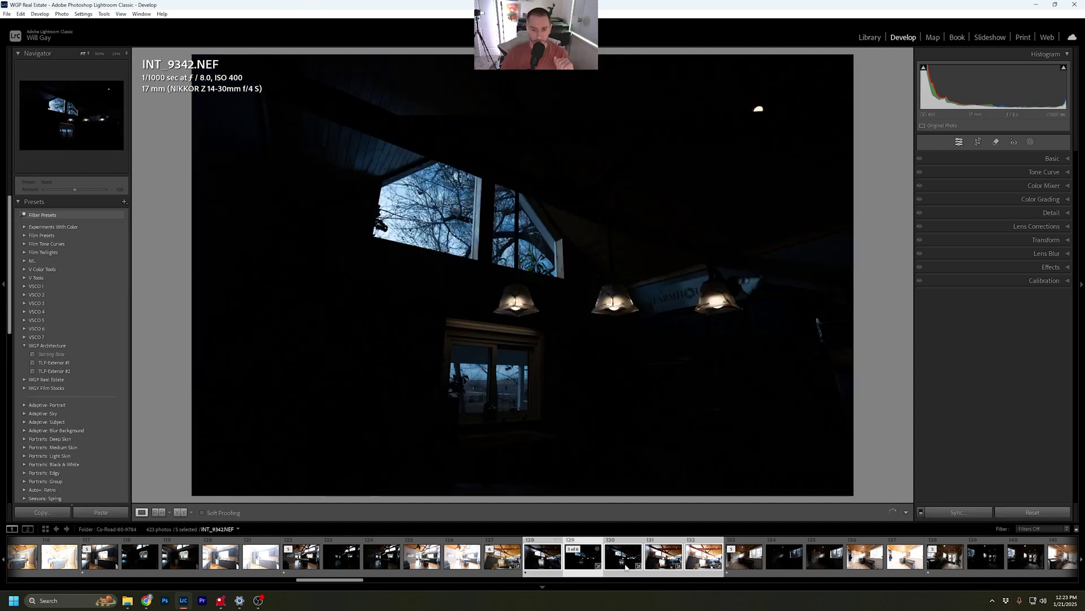
{"action": "left_click", "coordinate": [1068, 159]}
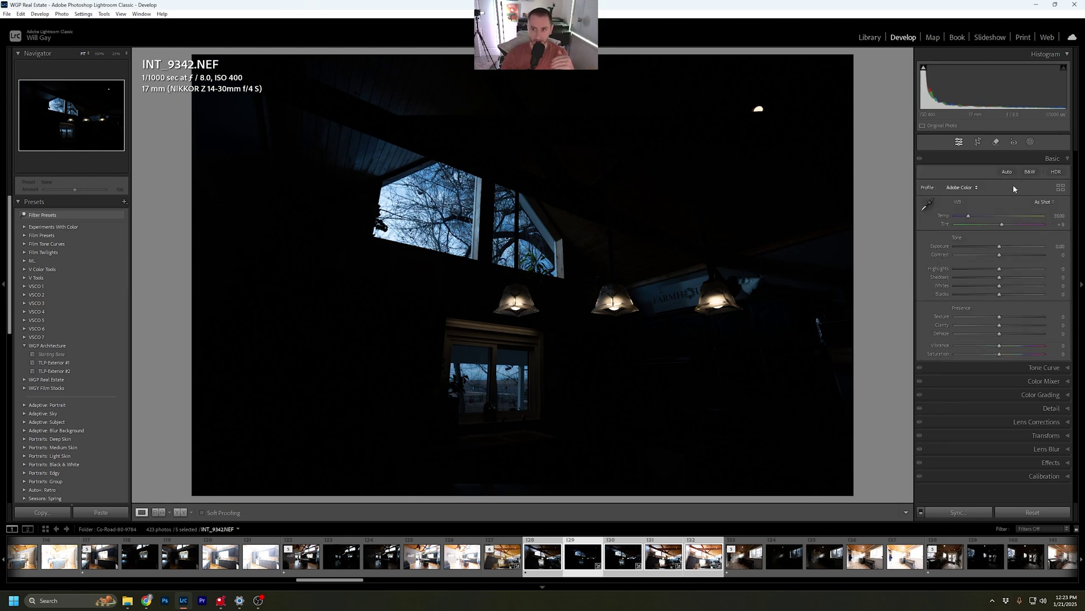
{"action": "left_click", "coordinate": [548, 563]}
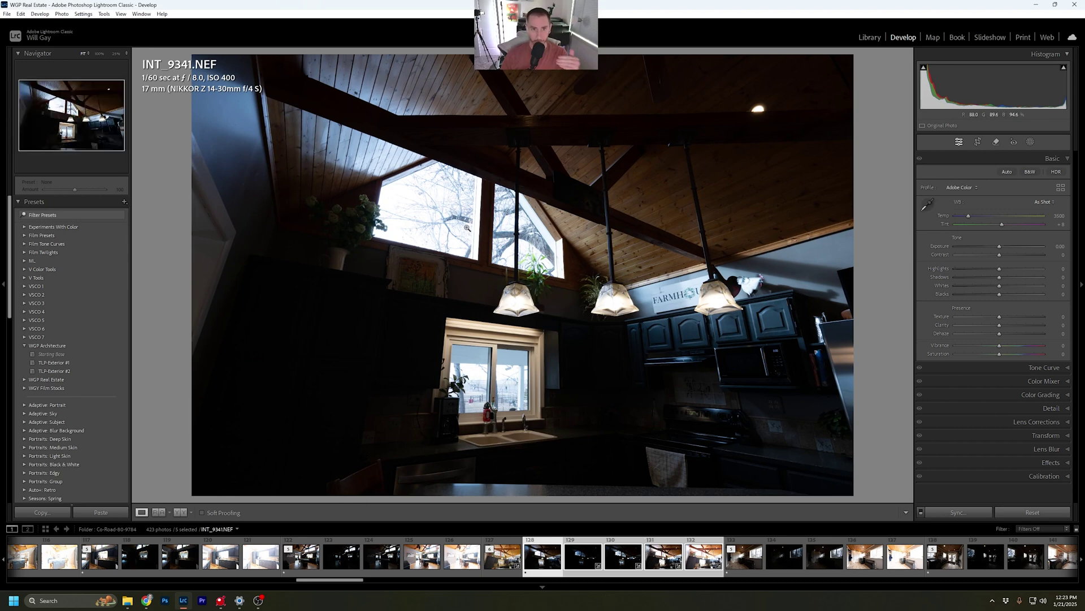
{"action": "left_click", "coordinate": [701, 572]}
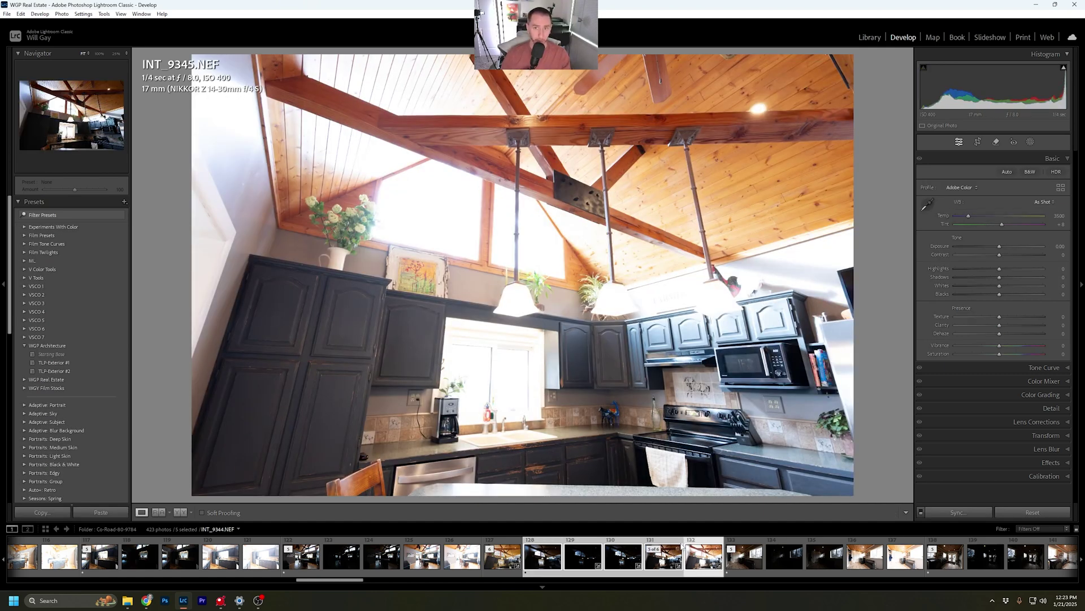
{"action": "left_click", "coordinate": [670, 565]}
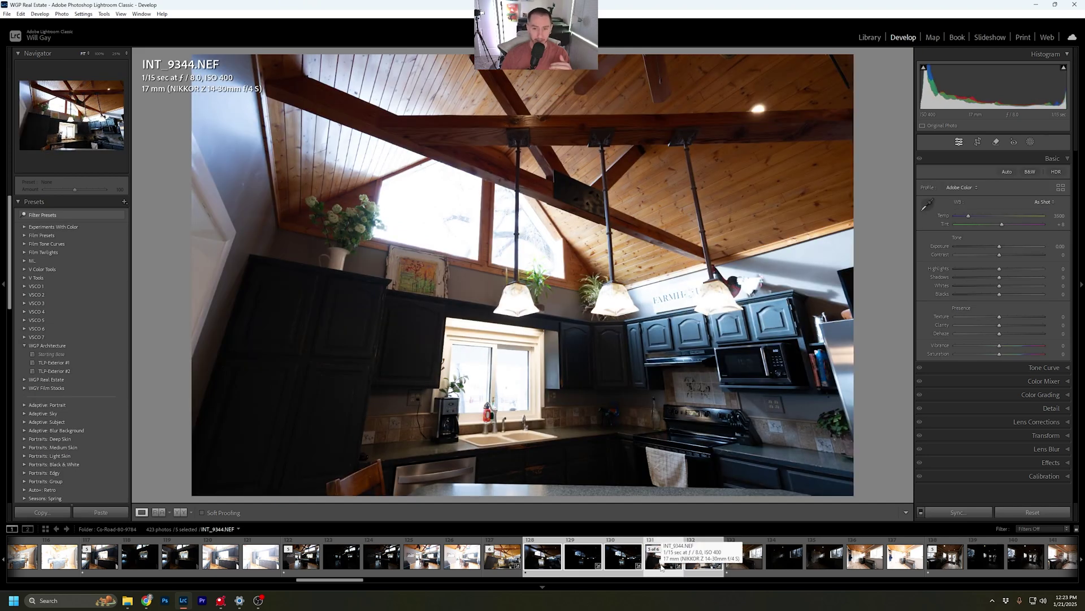
{"action": "right_click", "coordinate": [662, 565]}
Look over the Export 5 Files settings and cancel without exporting.
{"action": "mouse_move", "coordinate": [694, 522]}
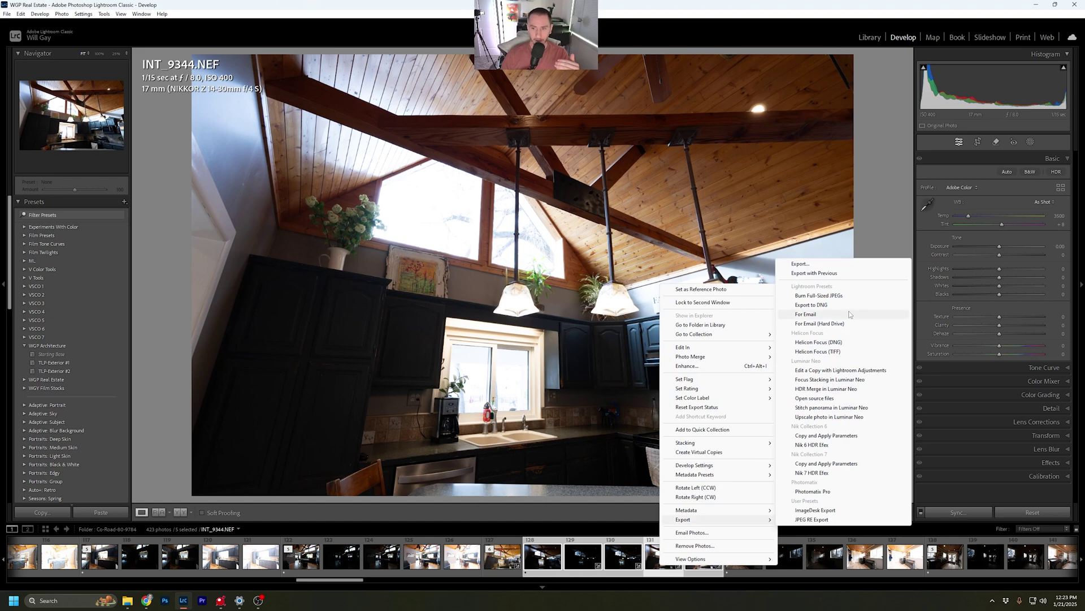
{"action": "left_click", "coordinate": [808, 264]}
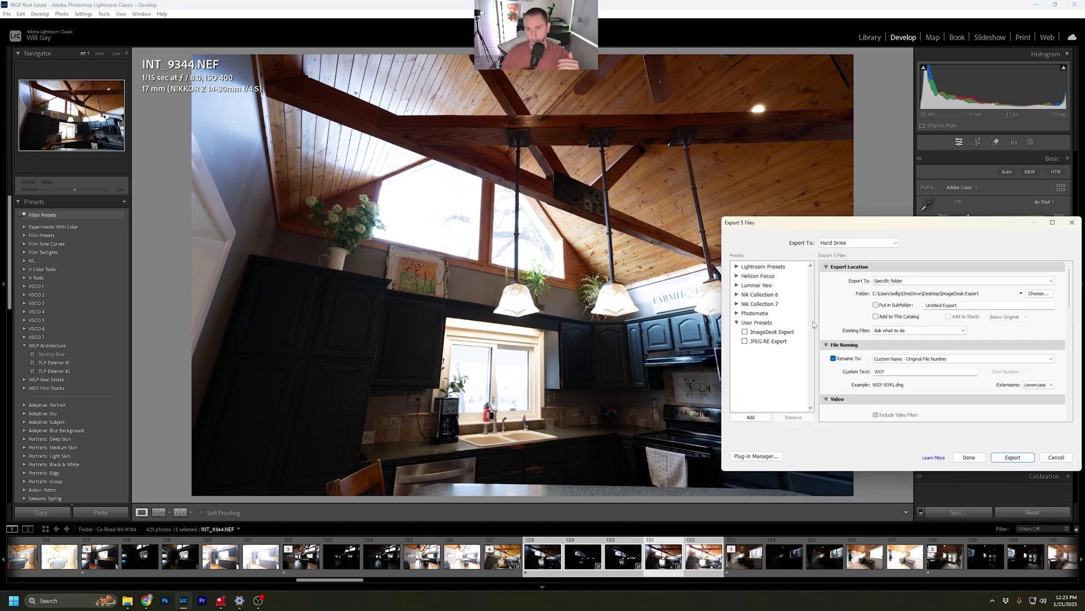
{"action": "scroll", "coordinate": [938, 320], "scroll_direction": "down", "scroll_amount": 10}
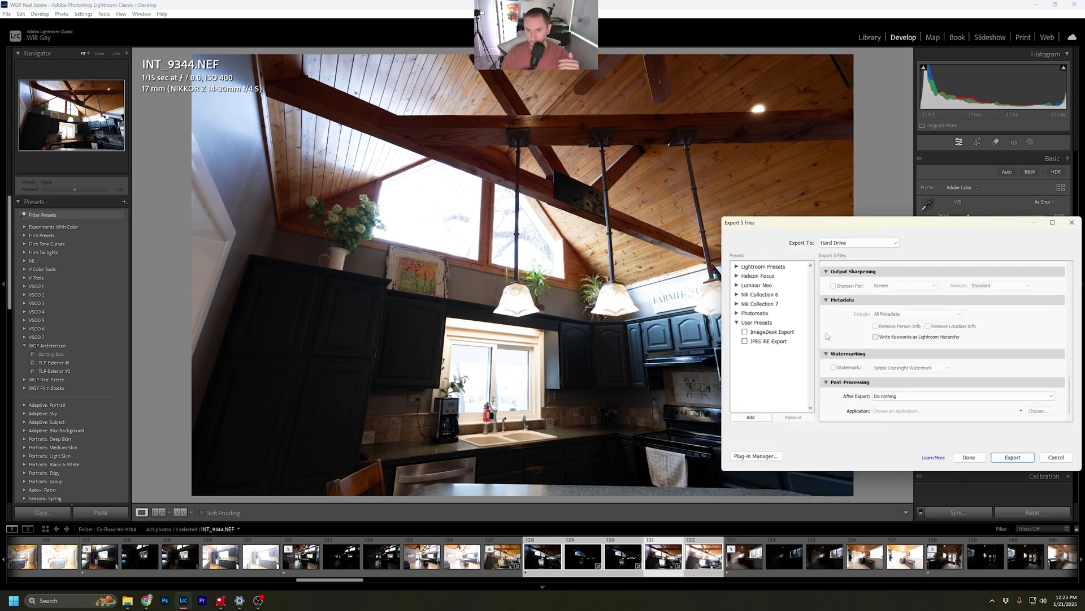
{"action": "scroll", "coordinate": [826, 336], "scroll_direction": "up", "scroll_amount": 10}
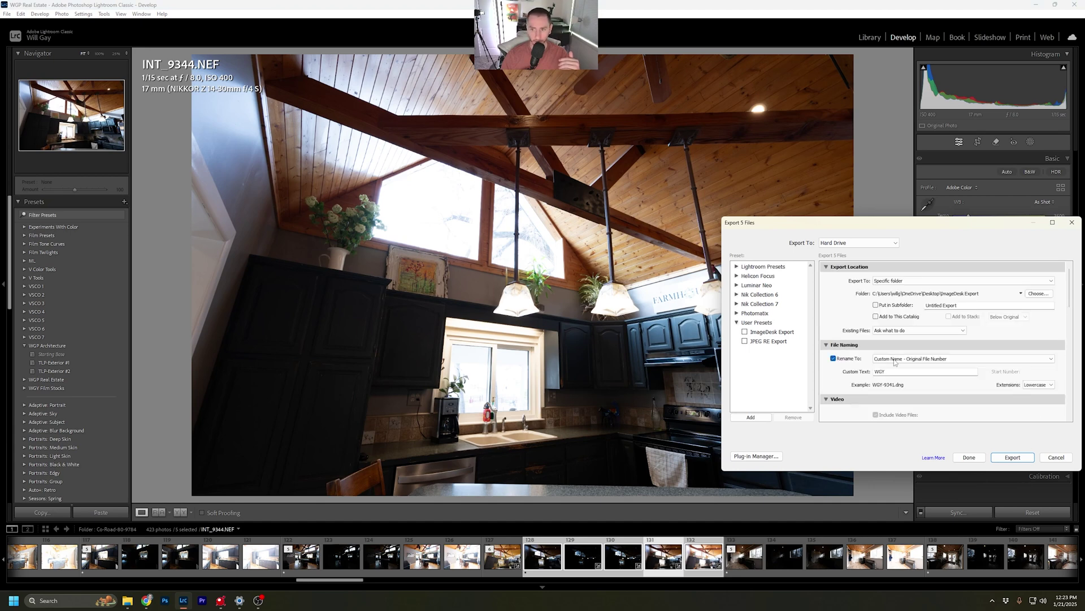
{"action": "left_click_drag", "start_coordinate": [1071, 287], "coordinate": [1077, 325]}
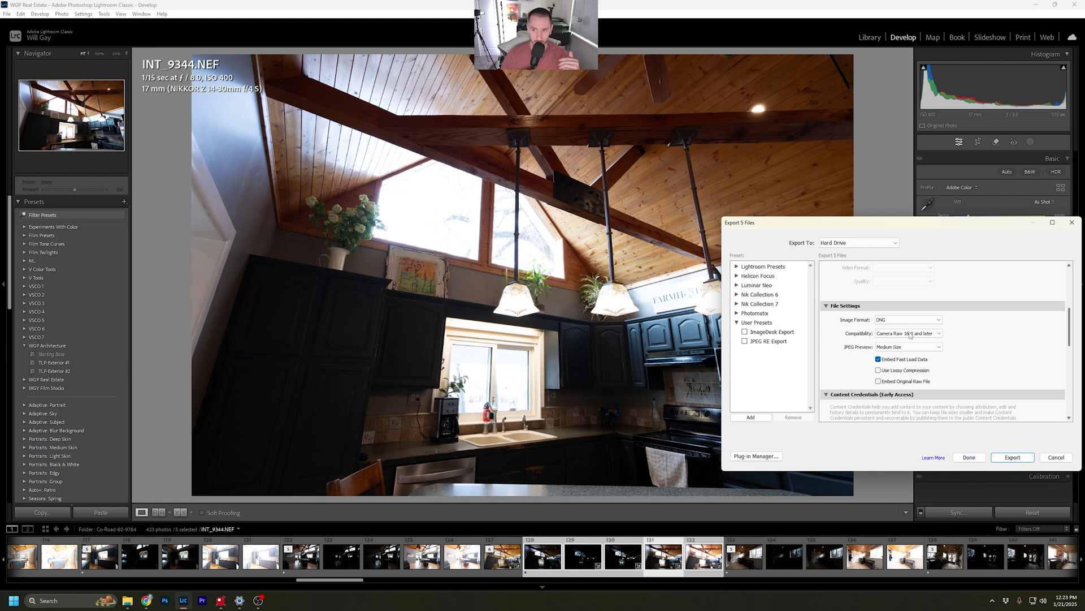
{"action": "left_click", "coordinate": [1056, 457]}
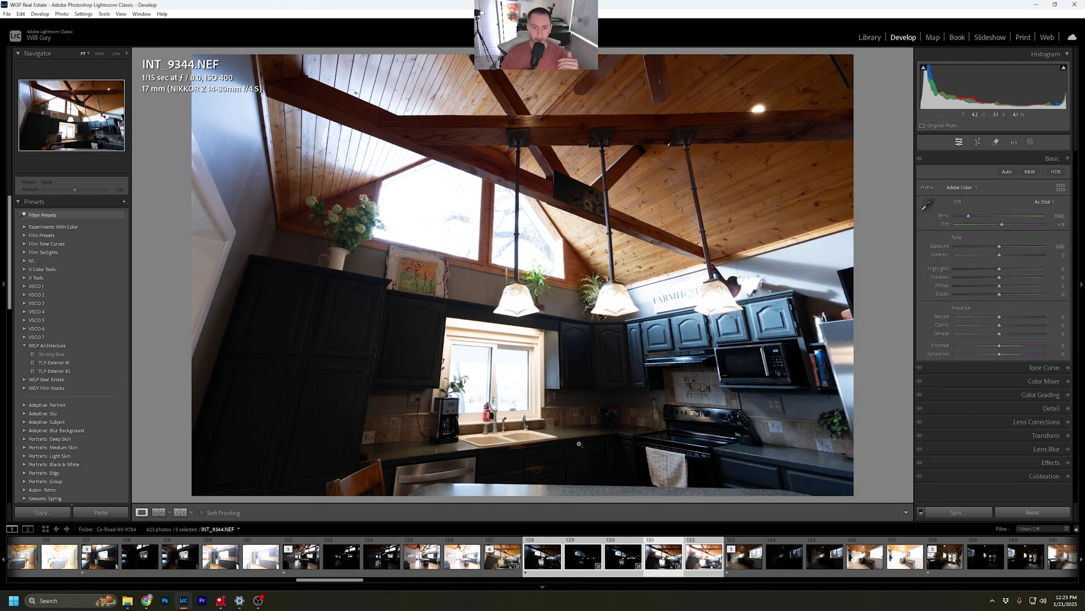
{"action": "left_click", "coordinate": [225, 605]}
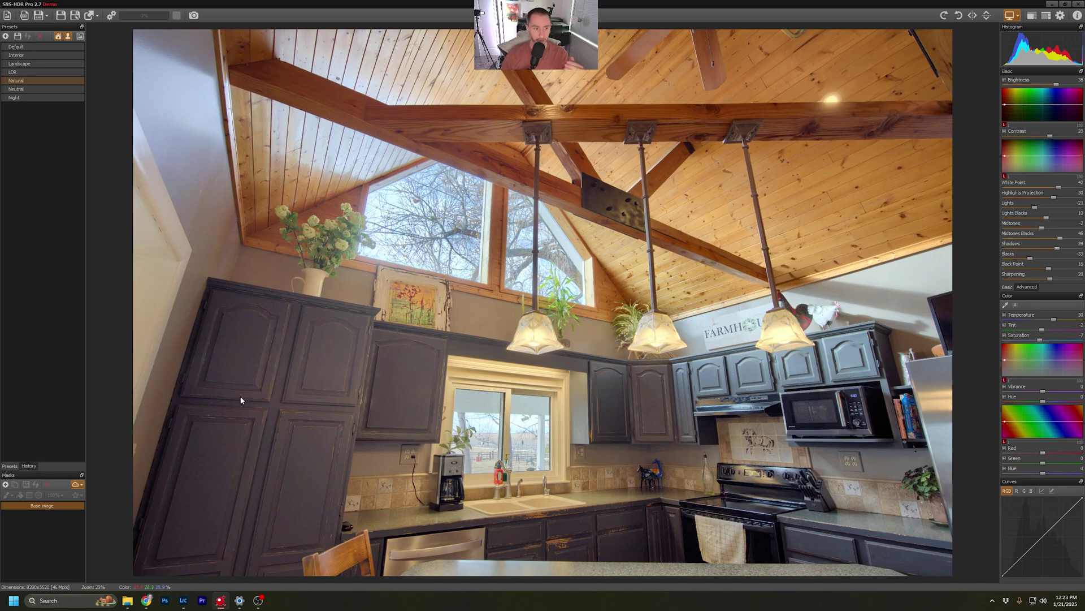
In History, compare the original merge and Tint -2 state against the latest Saturation -7 edit.
{"action": "left_click", "coordinate": [27, 466]}
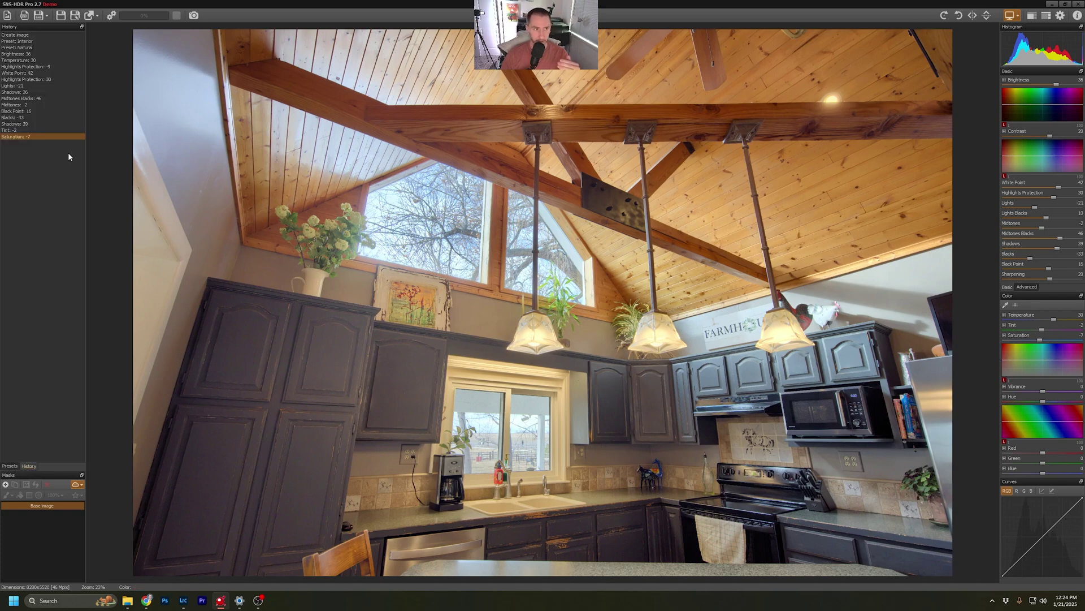
{"action": "left_click", "coordinate": [46, 36]}
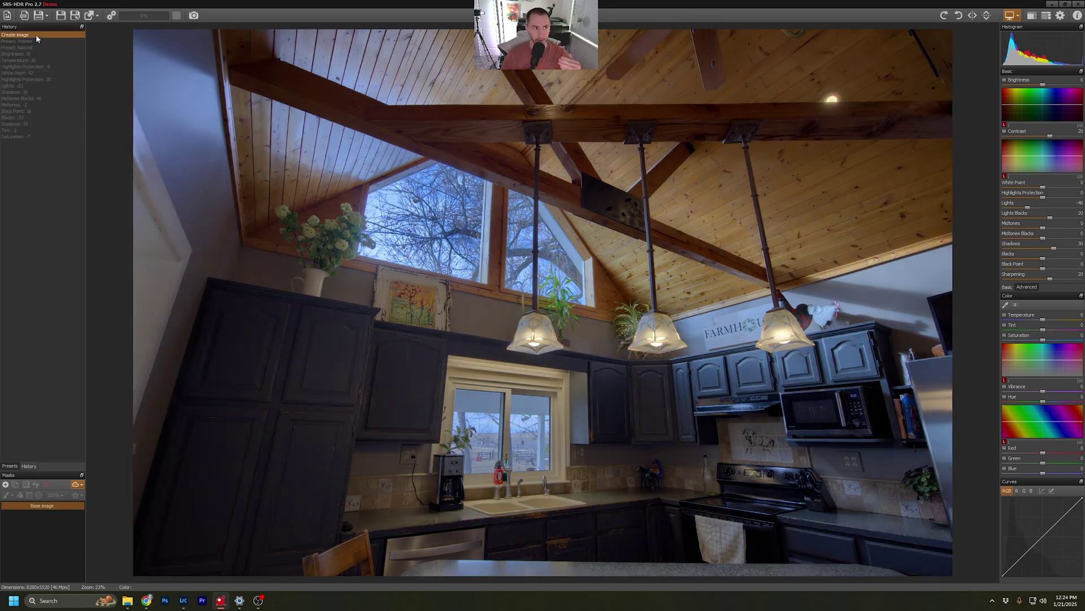
{"action": "left_click", "coordinate": [73, 131]}
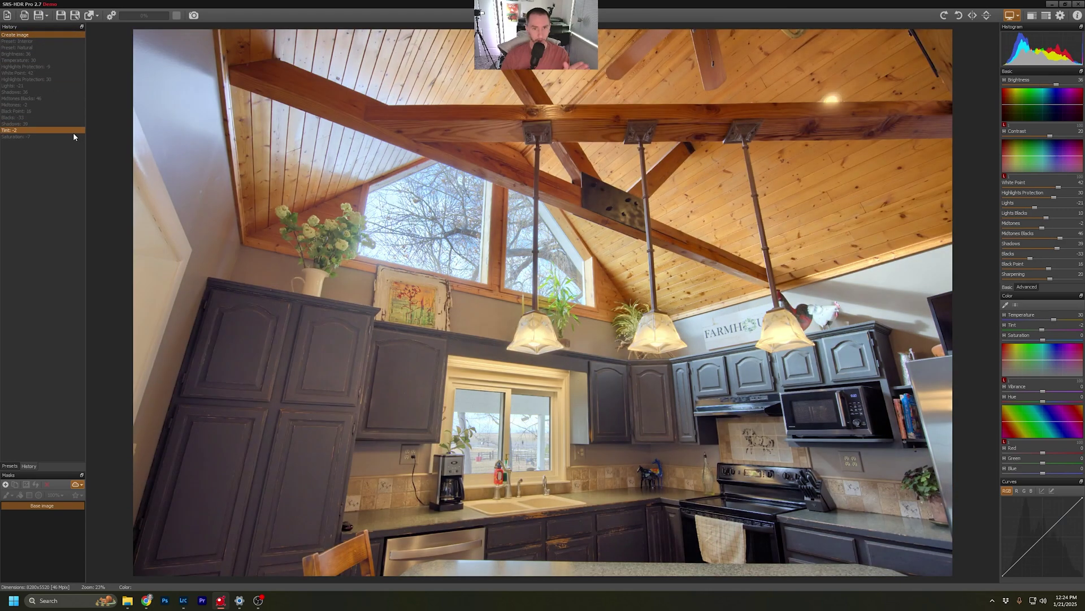
{"action": "left_click", "coordinate": [678, 521]}
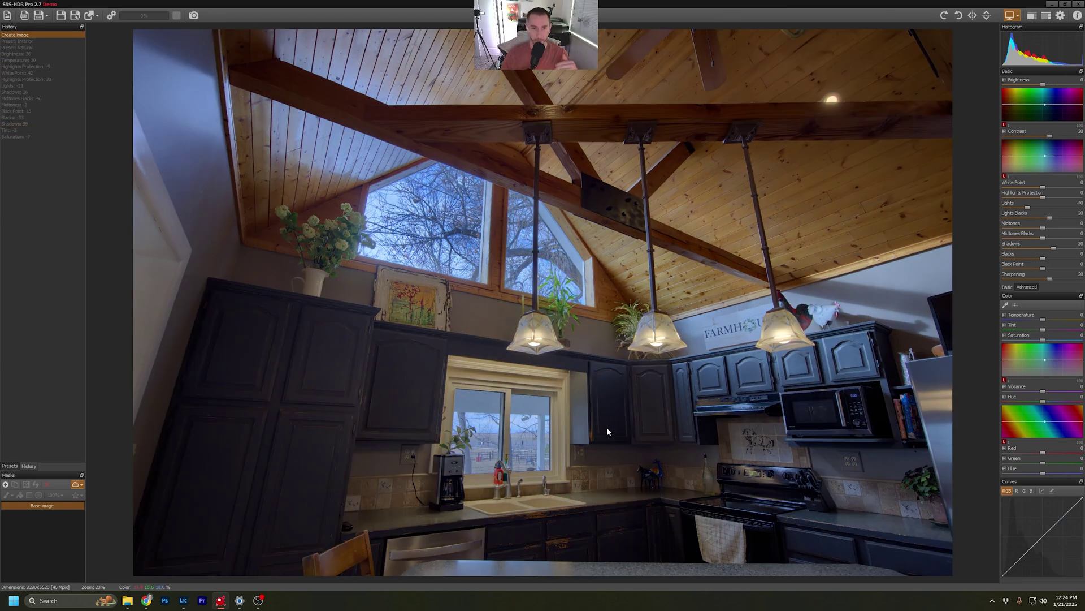
{"action": "left_click", "coordinate": [323, 276]}
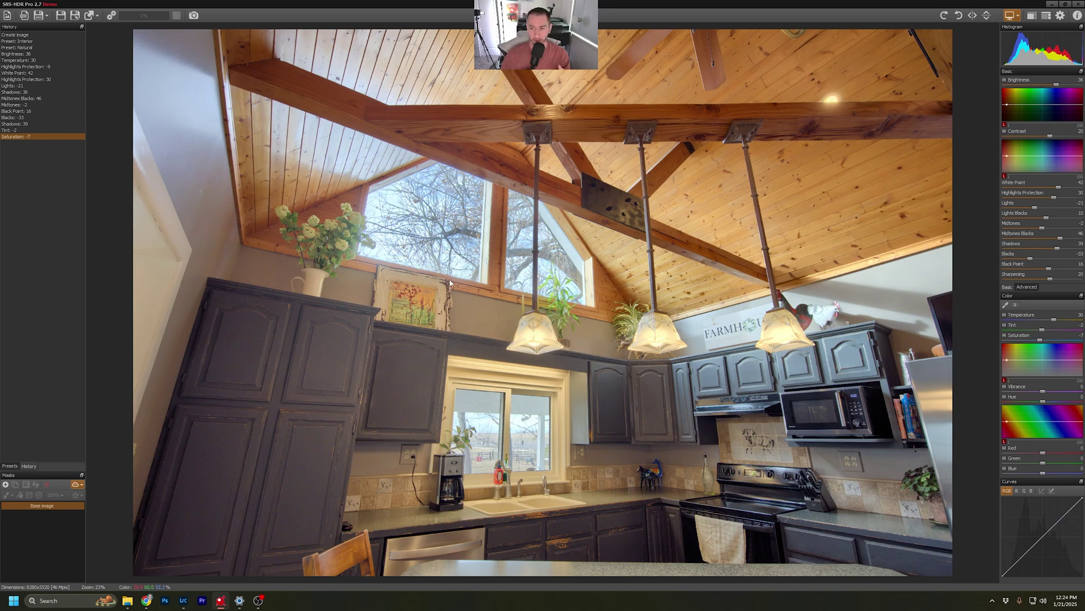
{"action": "left_click", "coordinate": [97, 17]}
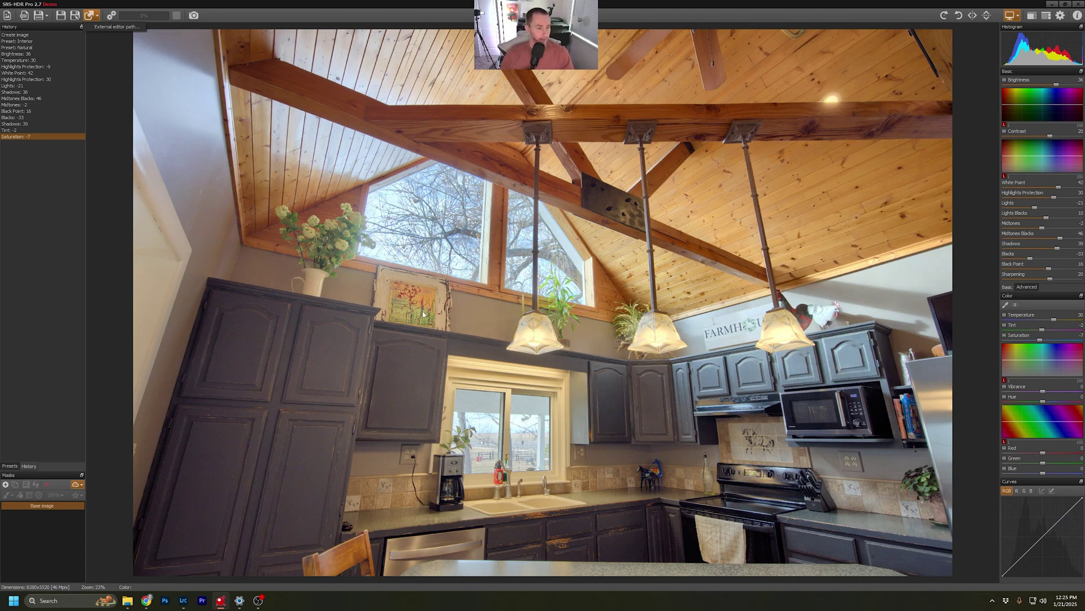
{"action": "scroll", "coordinate": [501, 304], "scroll_direction": "up", "scroll_amount": 5}
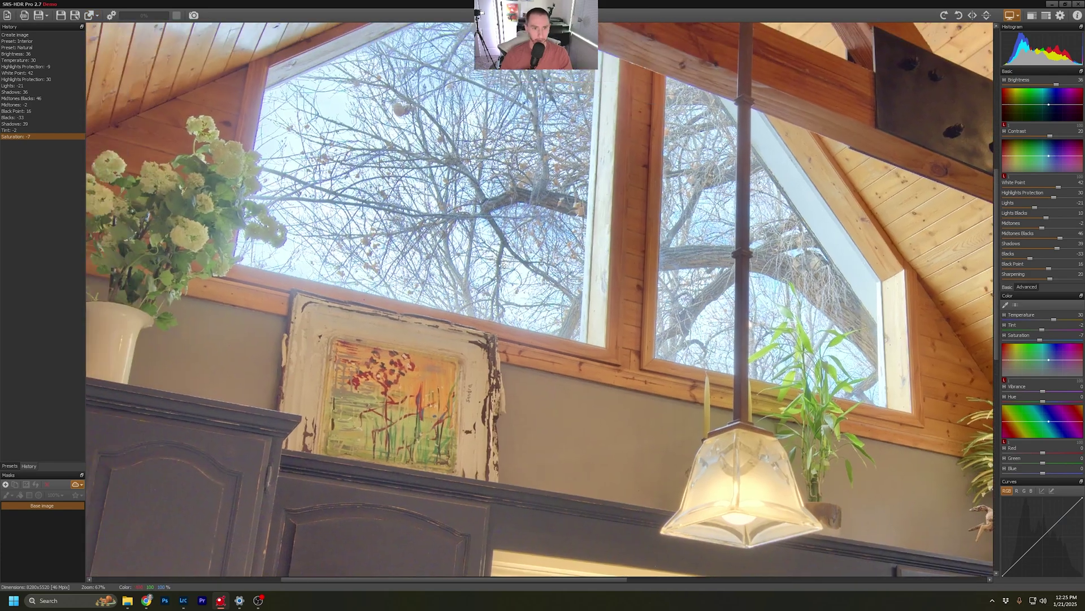
{"action": "scroll", "coordinate": [370, 330], "scroll_direction": "up", "scroll_amount": 1}
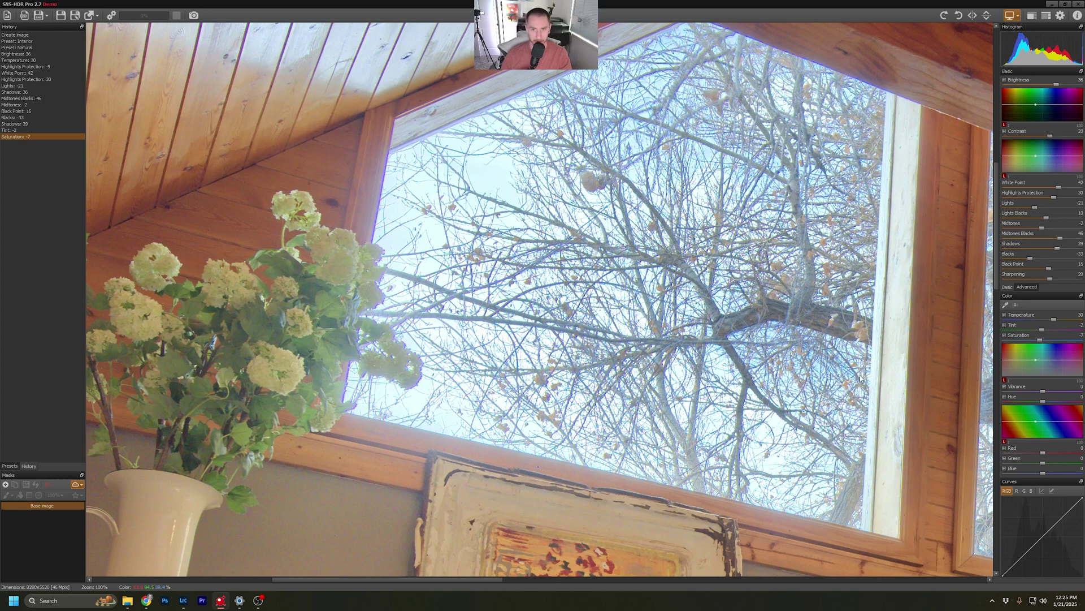
{"action": "left_click_drag", "start_coordinate": [860, 378], "coordinate": [386, 322]}
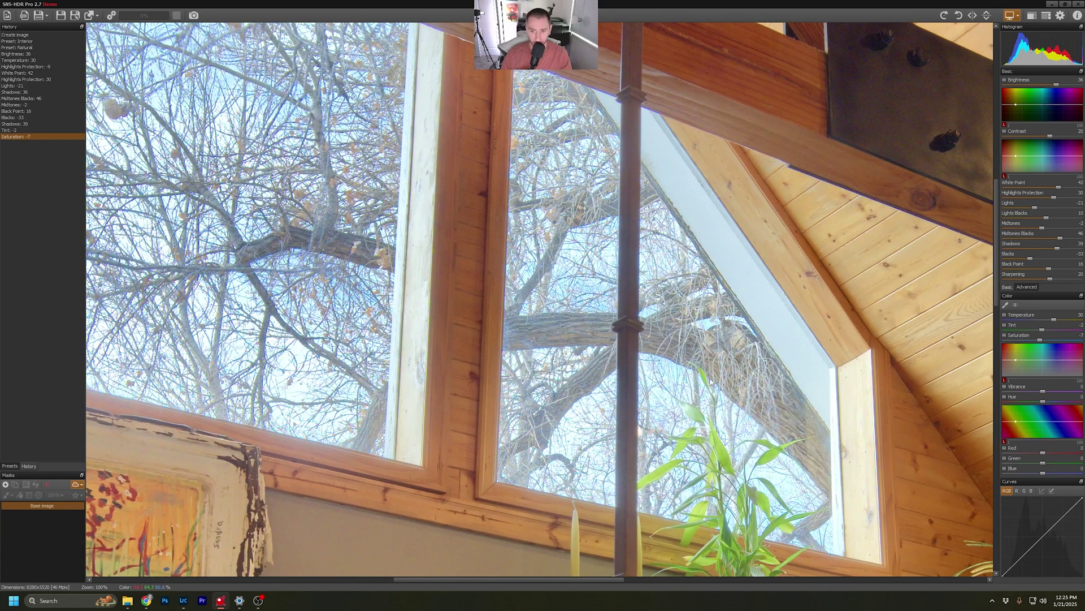
{"action": "scroll", "coordinate": [506, 230], "scroll_direction": "down", "scroll_amount": 3}
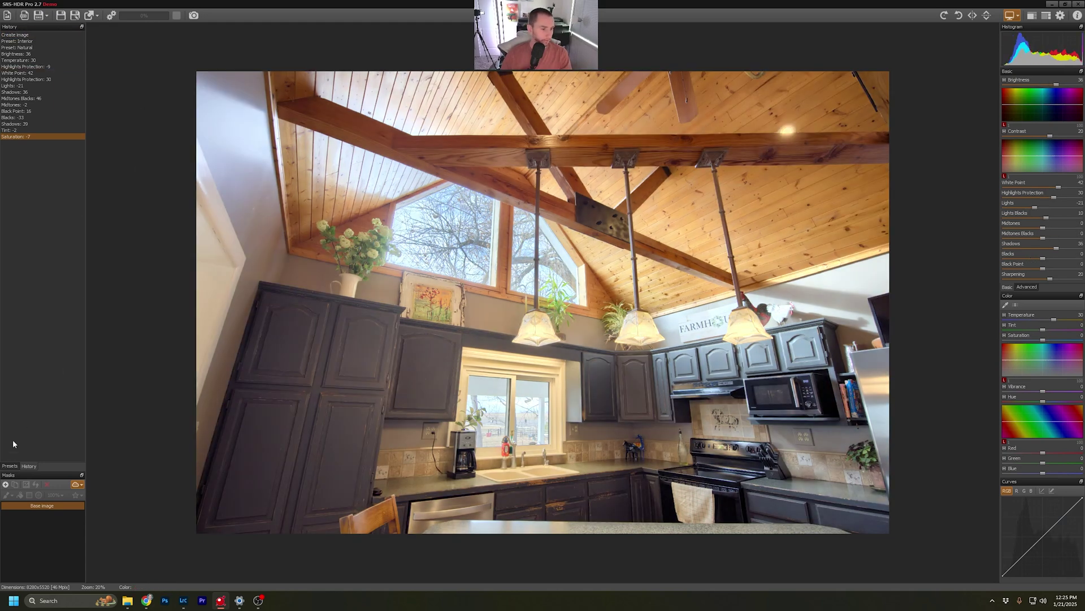
Replace the Natural preset with the Interior preset.
{"action": "left_click", "coordinate": [10, 465]}
{"action": "left_click", "coordinate": [32, 82]}
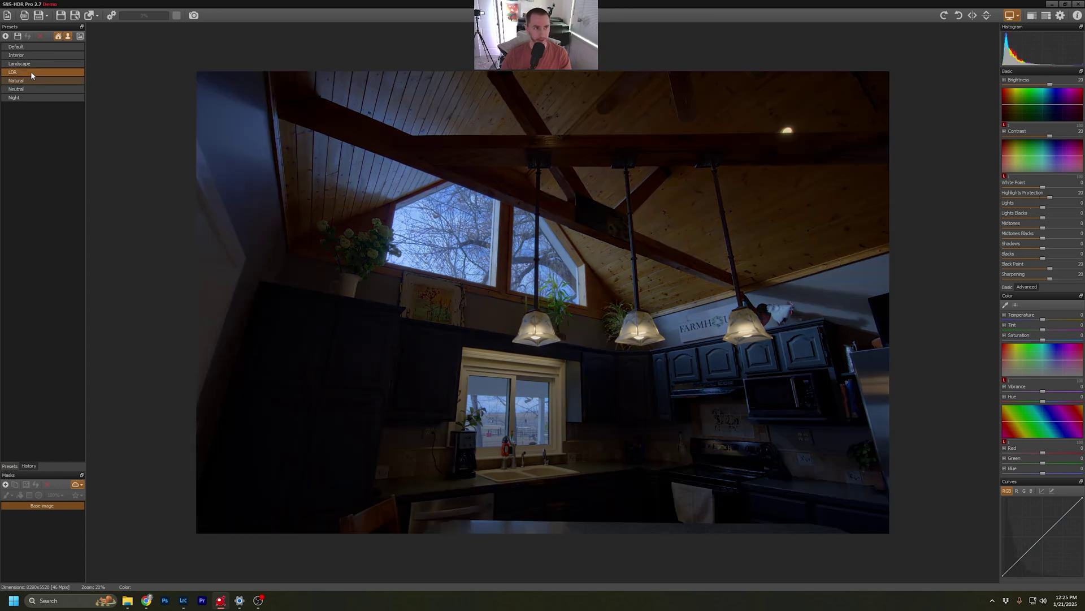
{"action": "left_click", "coordinate": [32, 53]}
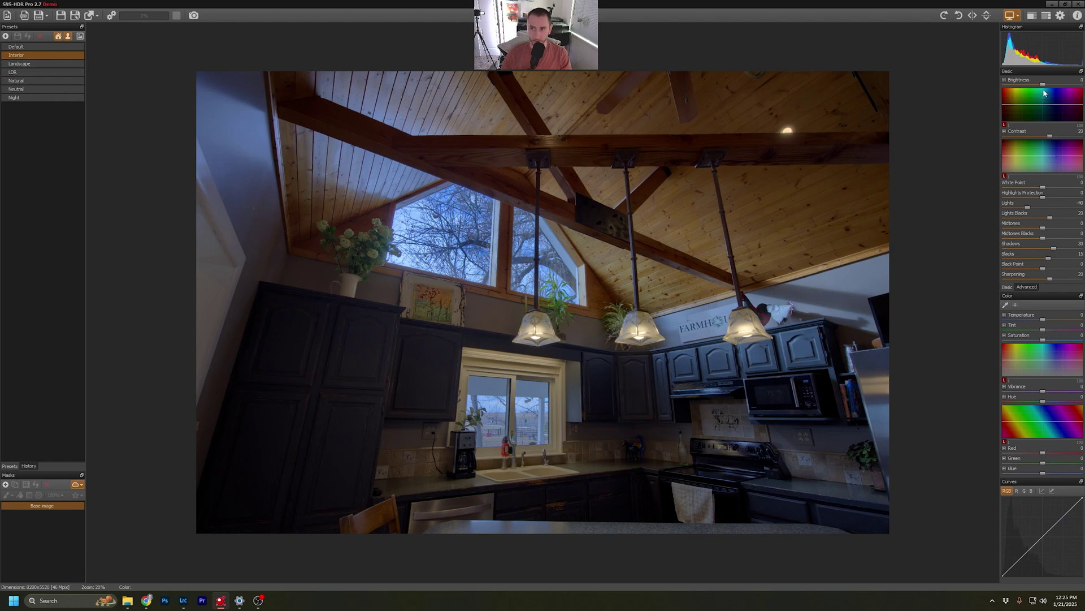
Brighten the image, warm the temperature to 36 and leave the tint at -2.
{"action": "left_click_drag", "start_coordinate": [1043, 85], "coordinate": [1054, 85]}
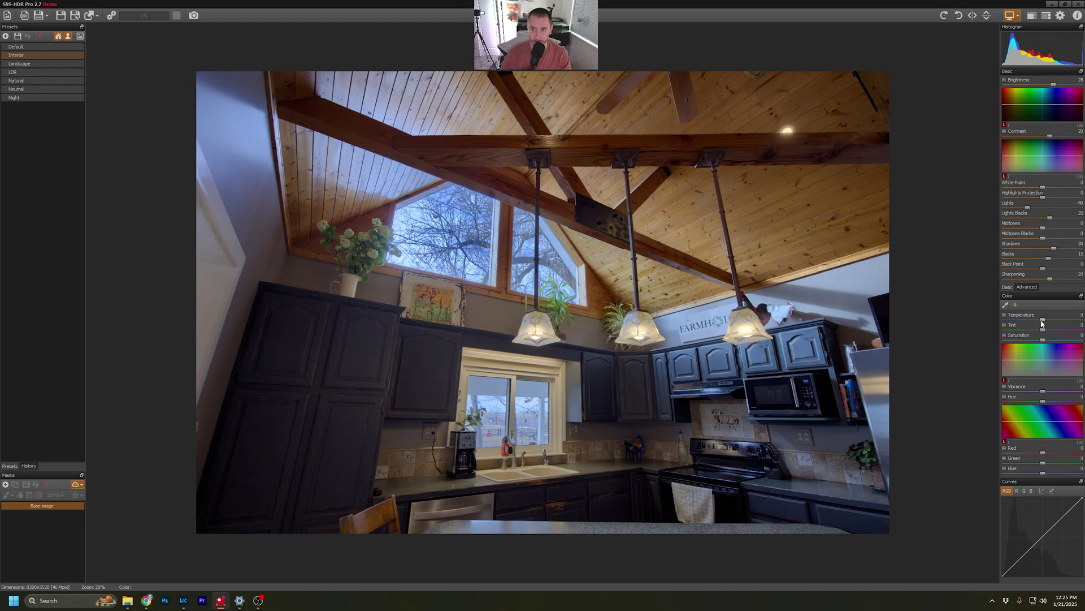
{"action": "left_click_drag", "start_coordinate": [1043, 324], "coordinate": [1058, 324]}
{"action": "left_click_drag", "start_coordinate": [1043, 330], "coordinate": [1042, 330]}
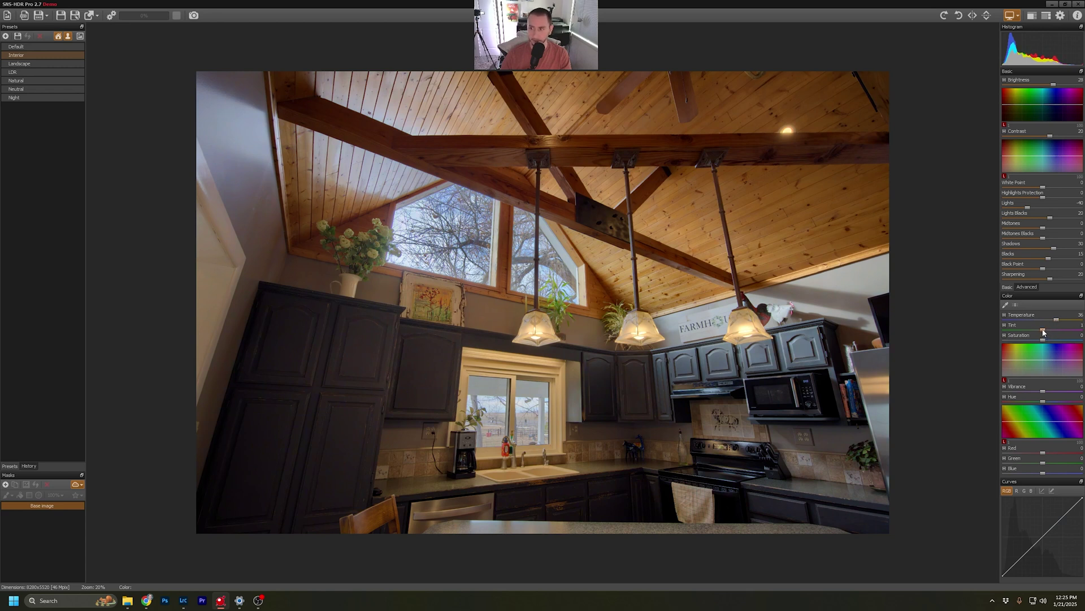
{"action": "left_click_drag", "start_coordinate": [1044, 332], "coordinate": [1042, 332]}
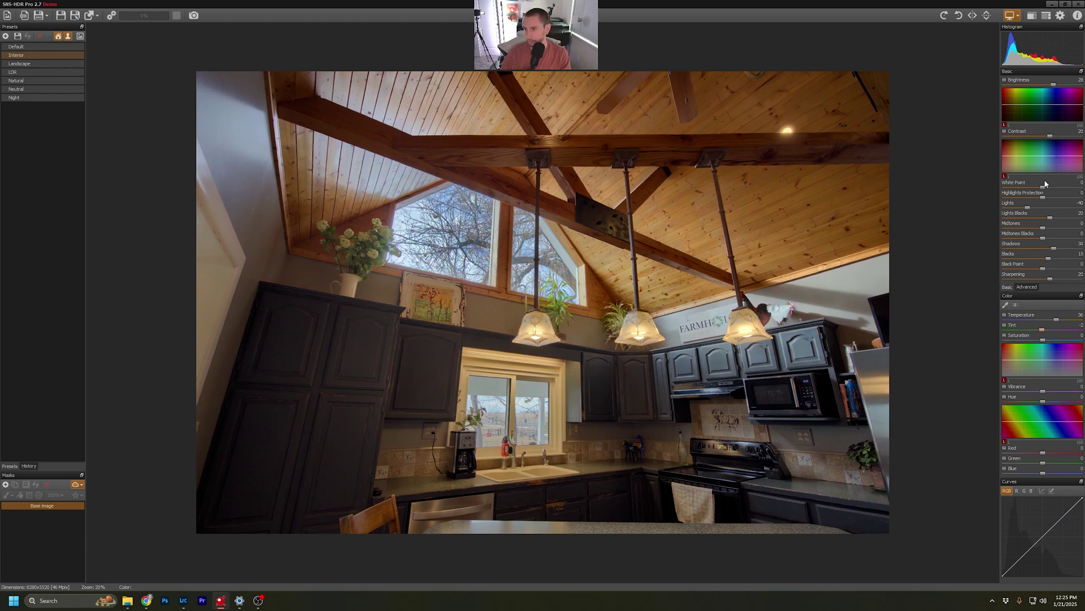
Set white point 31, lights -53, midtones -1, blacks 4 and saturation -11.
{"action": "left_click_drag", "start_coordinate": [1044, 186], "coordinate": [1059, 200]}
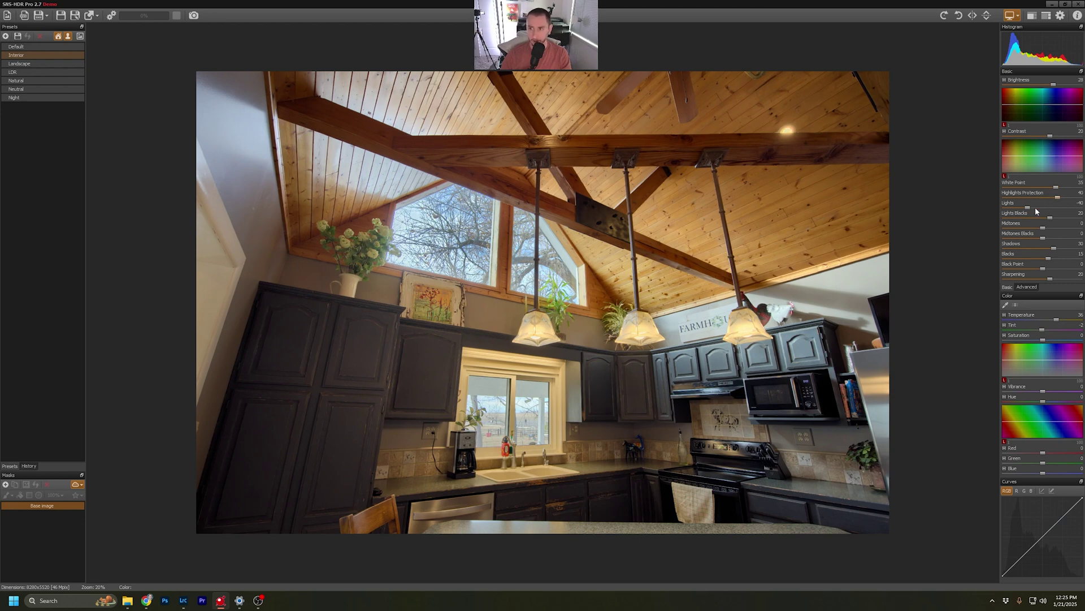
{"action": "left_click_drag", "start_coordinate": [1029, 208], "coordinate": [1031, 208]}
{"action": "left_click_drag", "start_coordinate": [1043, 228], "coordinate": [1058, 249]}
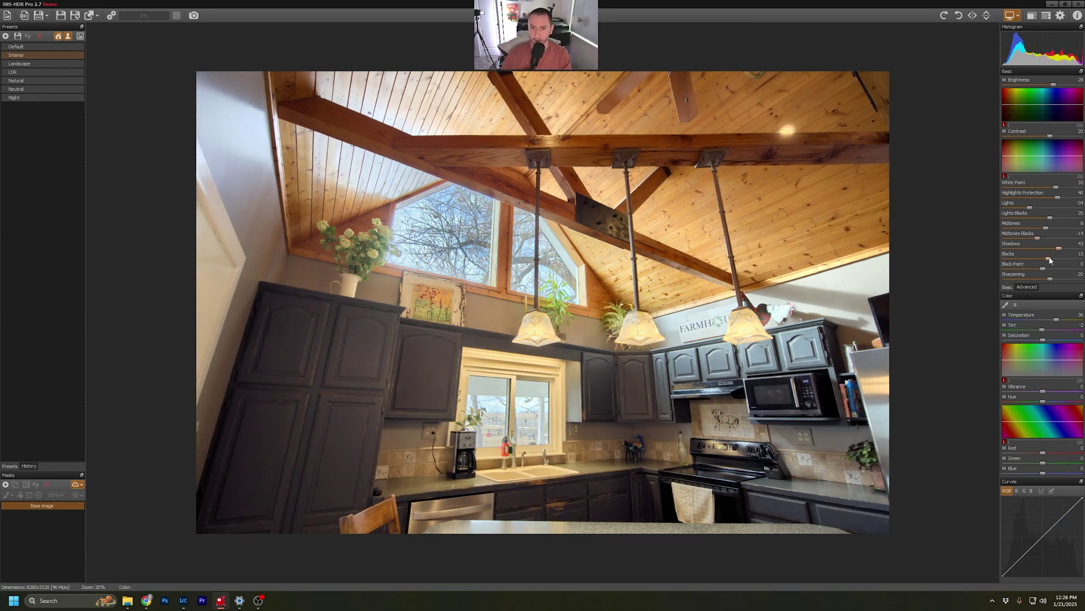
{"action": "mouse_move", "coordinate": [1050, 260]}
{"action": "left_mouse_down"}
{"action": "mouse_move", "coordinate": [1045, 270]}
{"action": "mouse_move", "coordinate": [1061, 252]}
{"action": "mouse_move", "coordinate": [1045, 269]}
{"action": "left_mouse_up"}
{"action": "left_click_drag", "start_coordinate": [1044, 341], "coordinate": [1039, 340]}
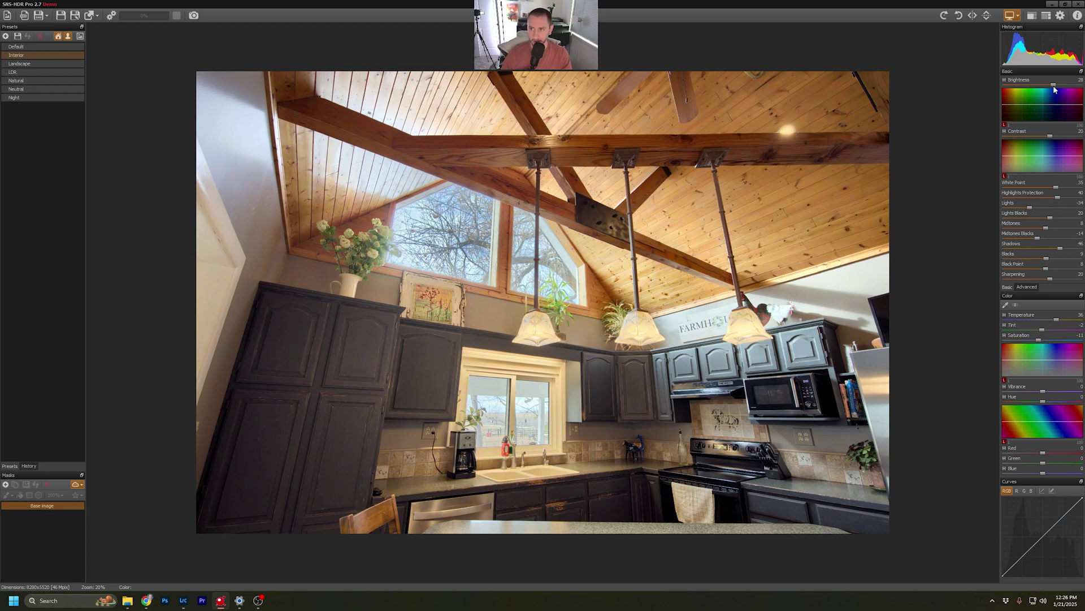
Raise brightness to 36, cut contrast to 5 and lift the white point to 37.
{"action": "left_click_drag", "start_coordinate": [1054, 86], "coordinate": [1058, 85]}
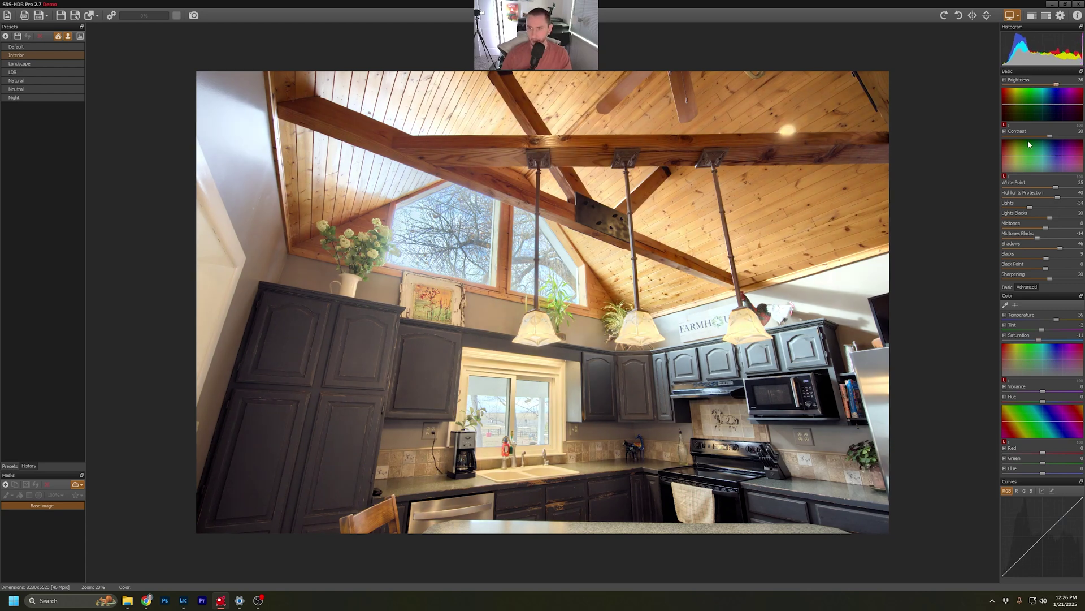
{"action": "left_click_drag", "start_coordinate": [1050, 135], "coordinate": [1045, 137]}
{"action": "left_click_drag", "start_coordinate": [1055, 188], "coordinate": [1049, 197]}
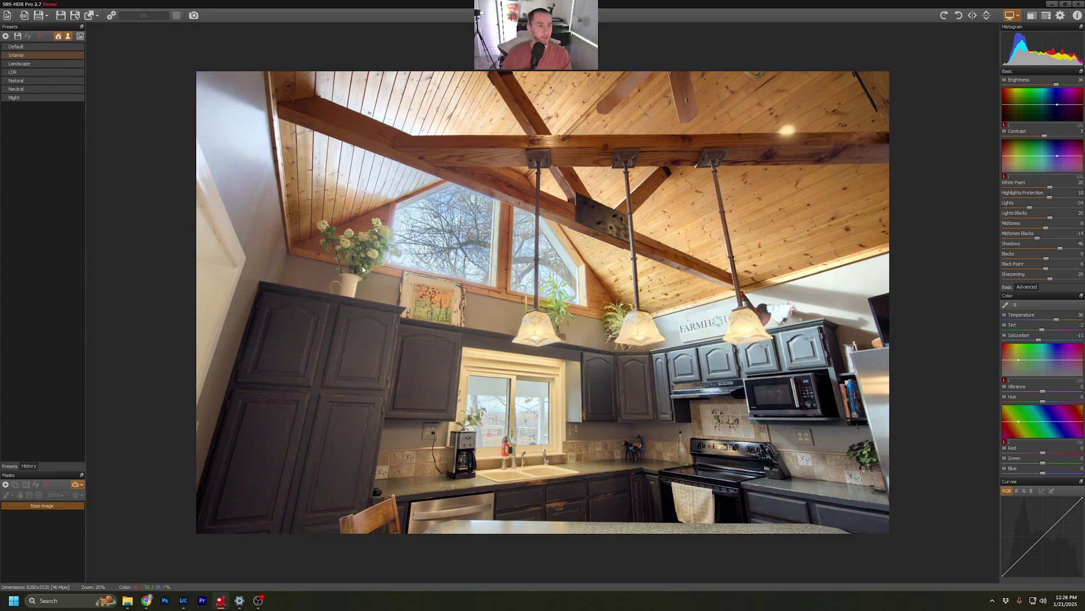